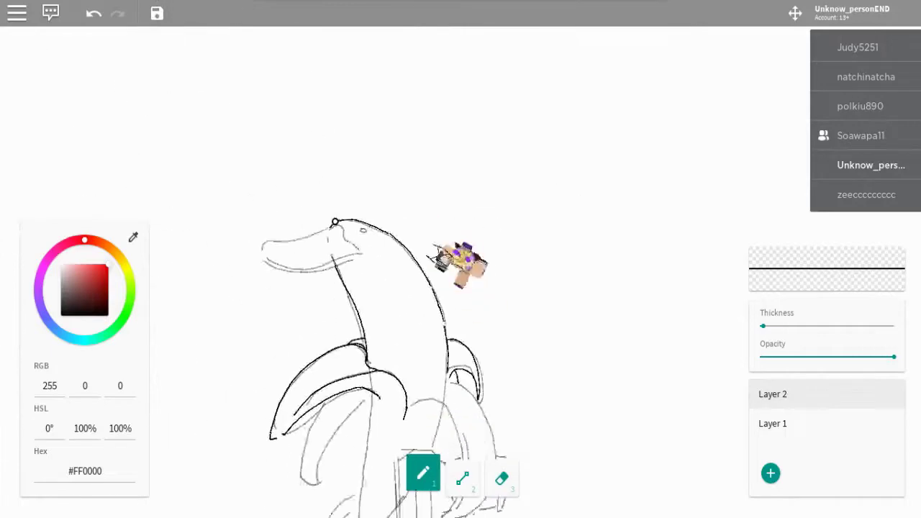
# Ink the banana peel flaps, lower body and legs in black over the rough sketch, erasing stray marks
pyautogui.scroll(5, 339, 145)
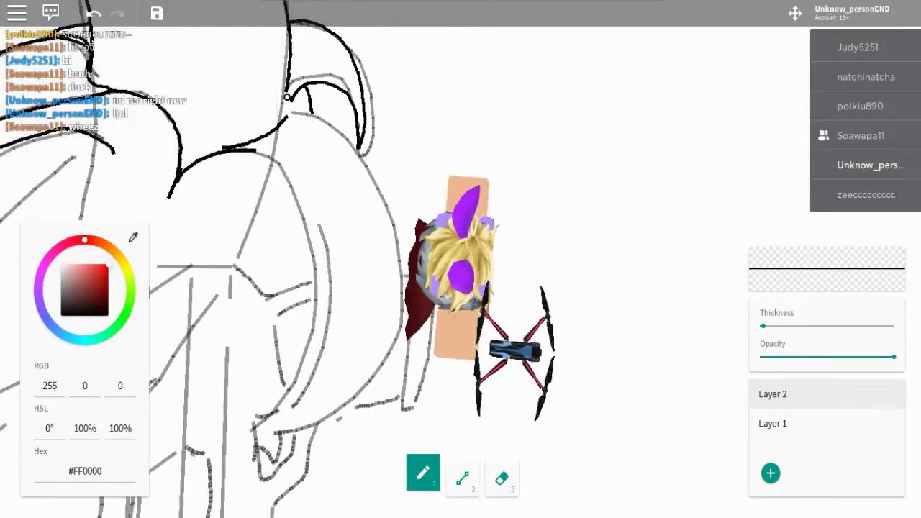
pyautogui.press('3')
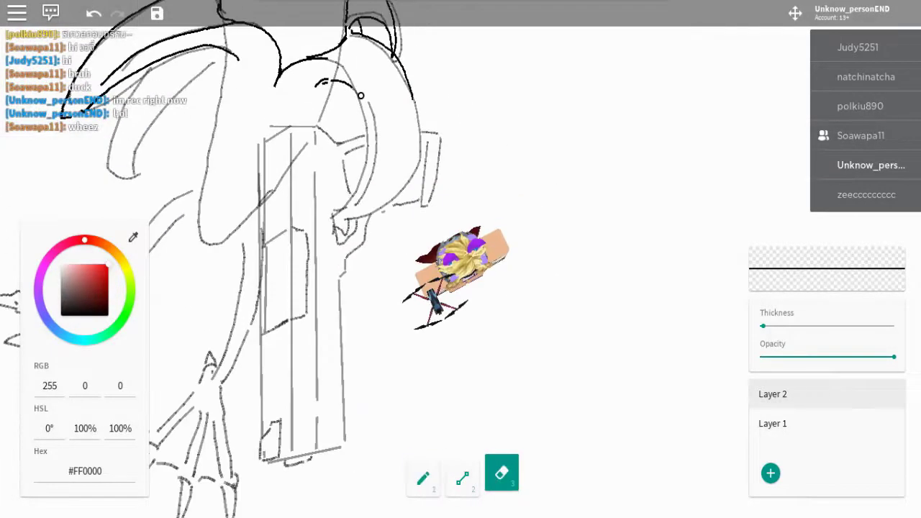
pyautogui.press('3')
pyautogui.press('1')
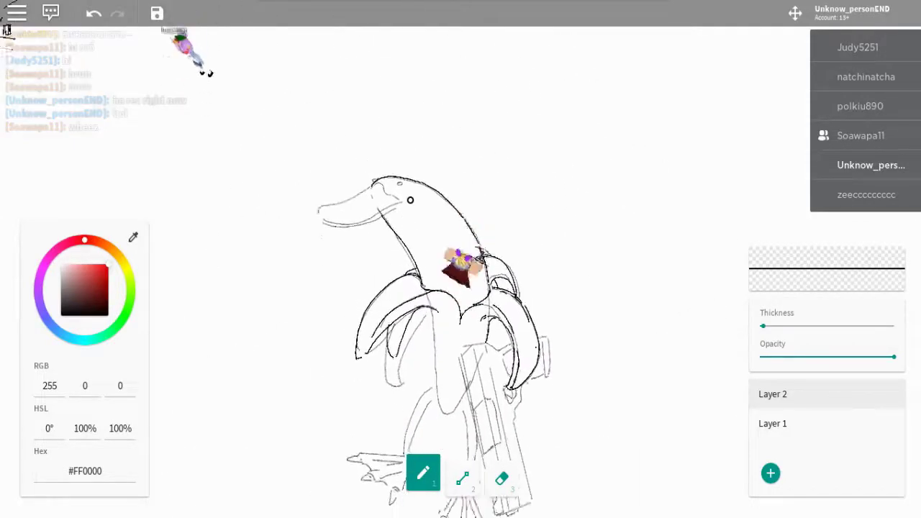
pyautogui.press('3')
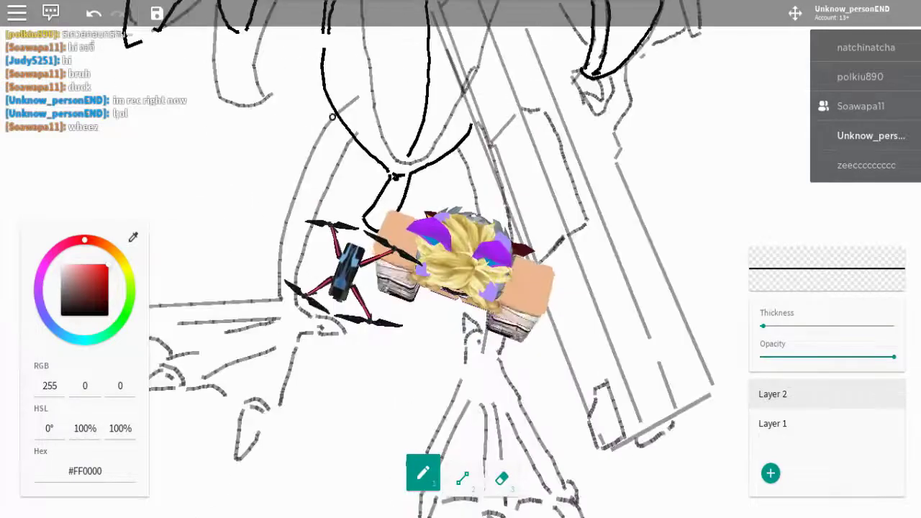
pyautogui.moveTo(335, 48); pyautogui.dragTo(287, 183)
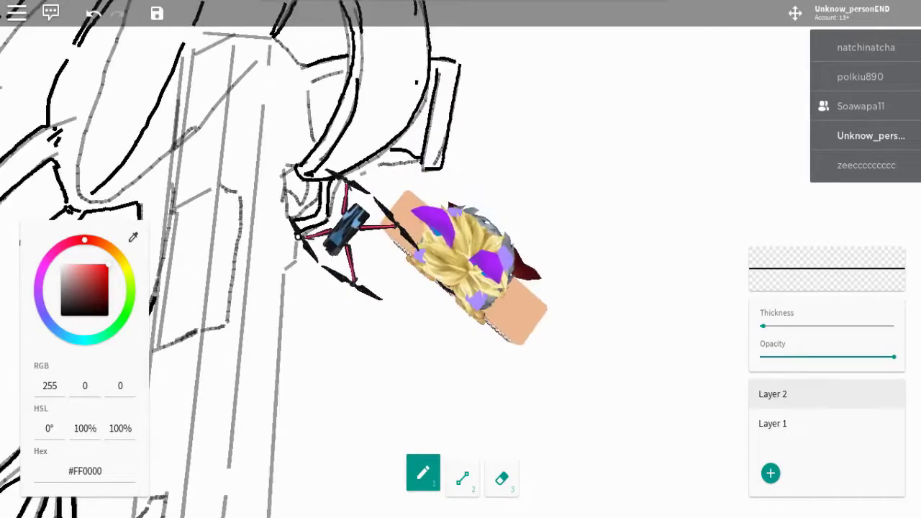
# Trace the pistol's outer edges, slide and ejection port with straight black lines over the sketch
pyautogui.press('2')
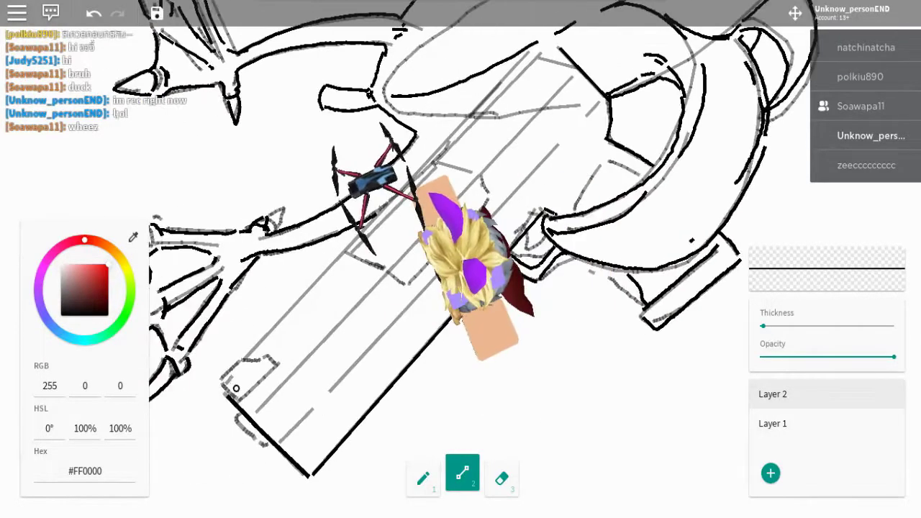
pyautogui.moveTo(327, 128); pyautogui.dragTo(488, 161)
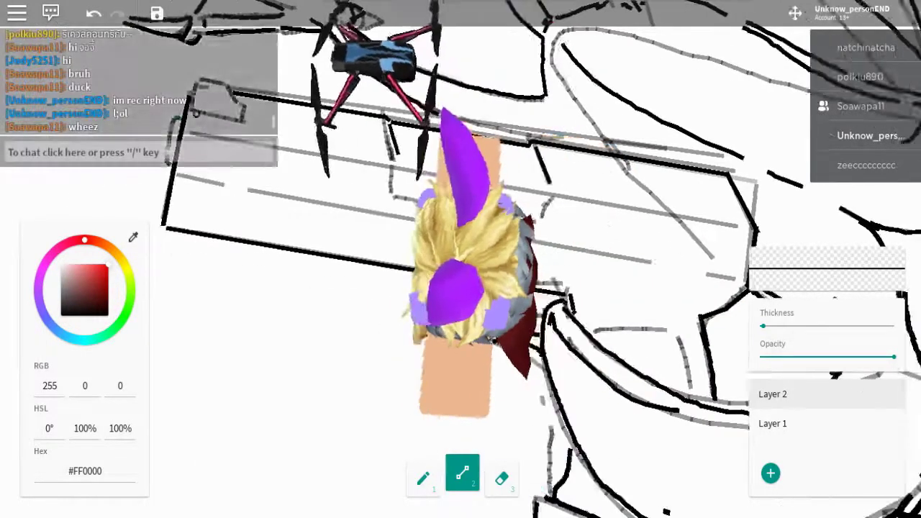
pyautogui.moveTo(328, 75); pyautogui.dragTo(487, 101)
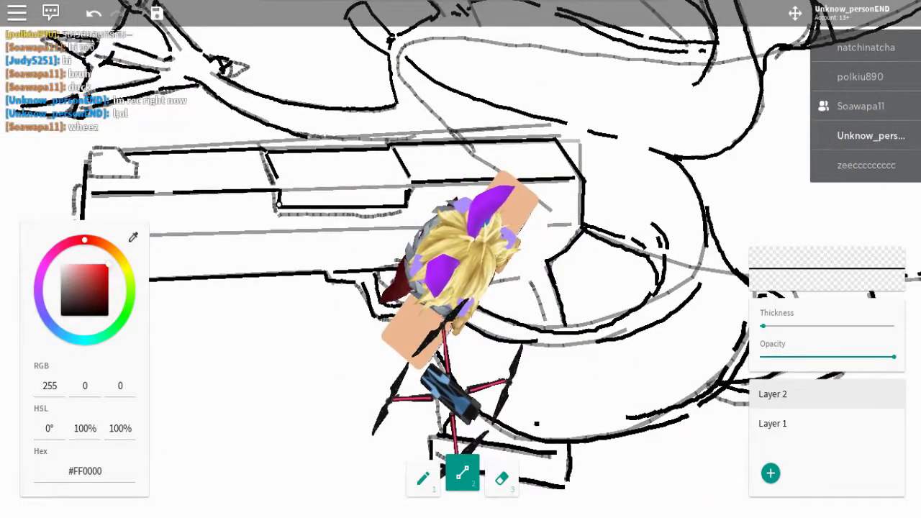
# Ink the pistol's slide serrations and the broken line across its ejection port, combining freehand and straight strokes
pyautogui.press('1')
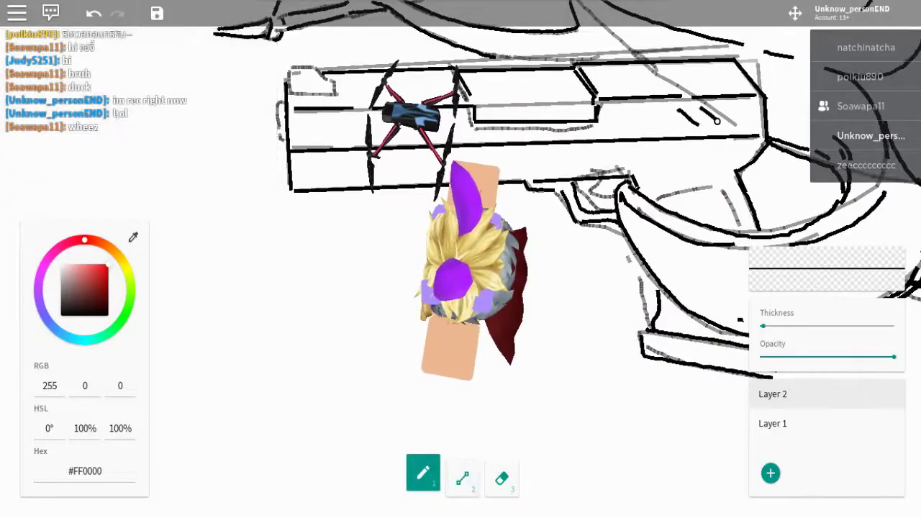
pyautogui.press('2')
pyautogui.press('1')
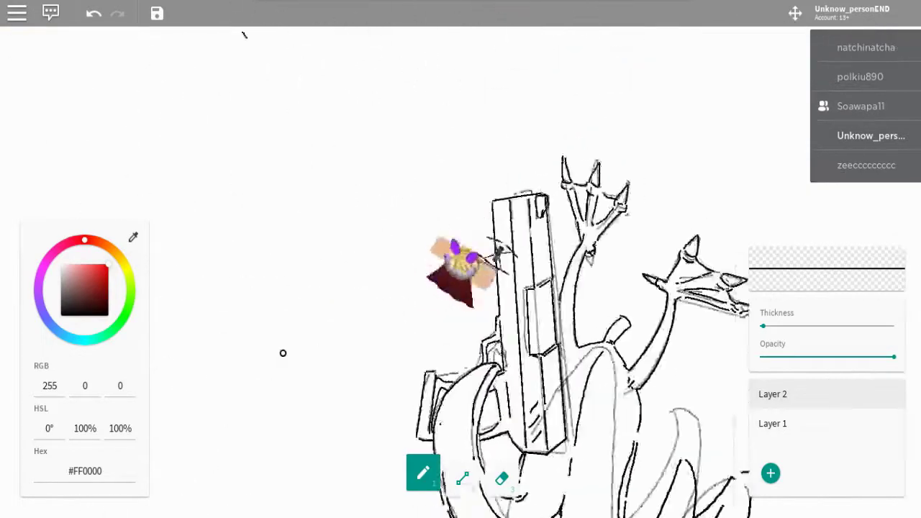
pyautogui.press('2')
pyautogui.moveTo(226, 204); pyautogui.dragTo(271, 217)
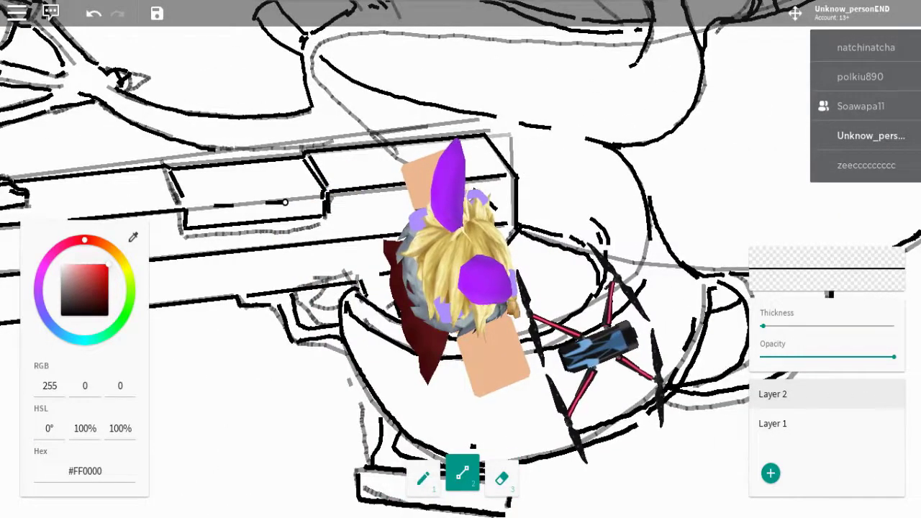
pyautogui.press('1')
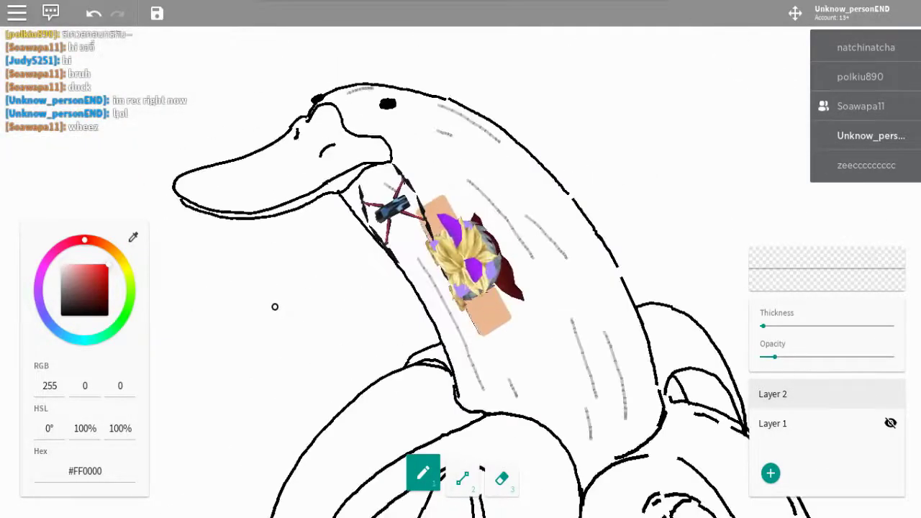
# Delete the sketch layer, Layer 1, add a new layer and reselect the line art layer
pyautogui.click(773, 423)
pyautogui.click(531, 304)
pyautogui.click(771, 473)
pyautogui.click(773, 394)
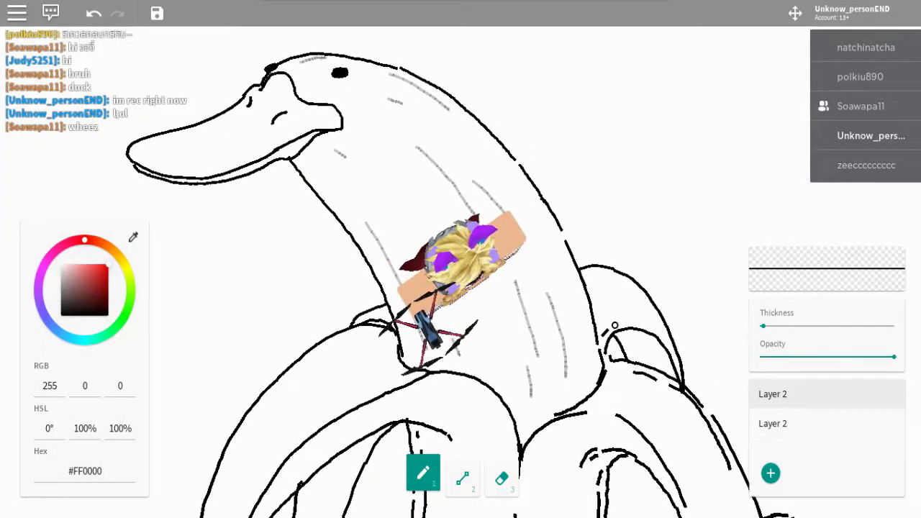
# Clean up the pistol's line art around the slide and ejection port
pyautogui.scroll(5, 604, 295)
pyautogui.press('3')
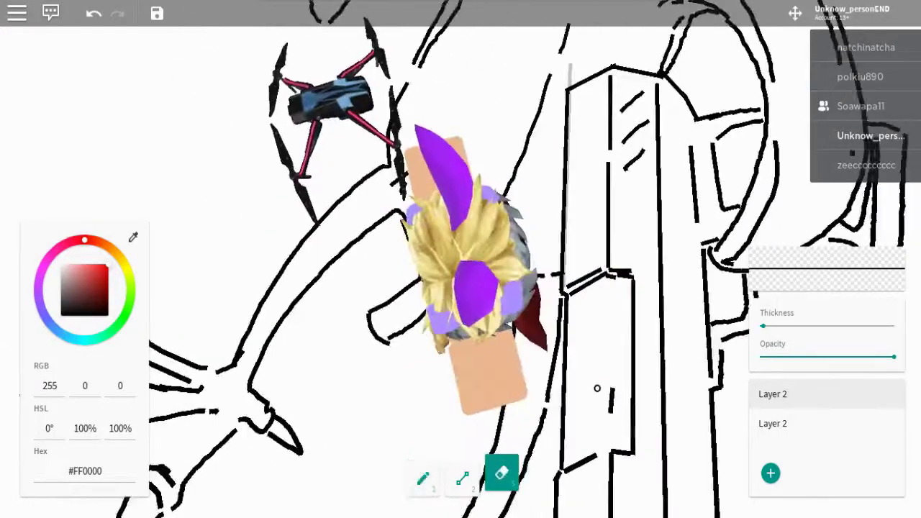
pyautogui.press('2')
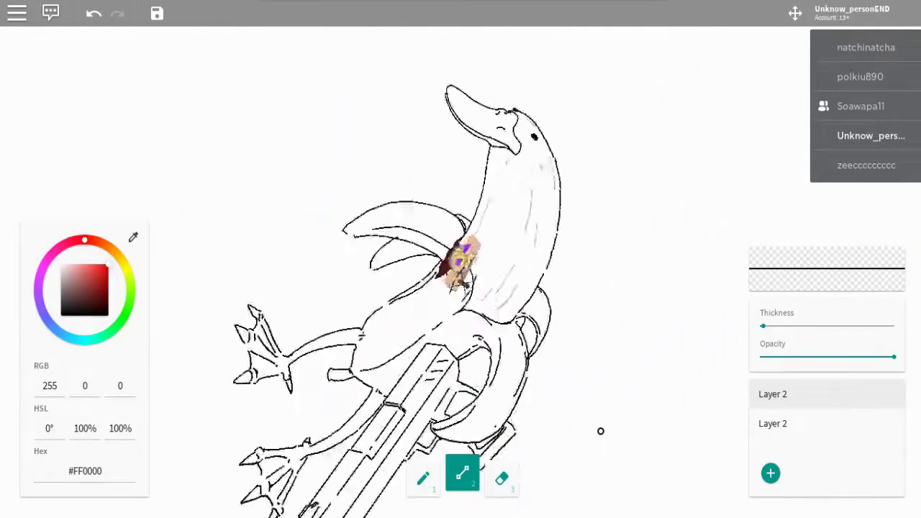
# Fill the duck's beak with dark yellow #CFC126 on the layer below the line art, using a thicker brush
pyautogui.click(124, 266)
pyautogui.click(101, 273)
pyautogui.click(121, 260)
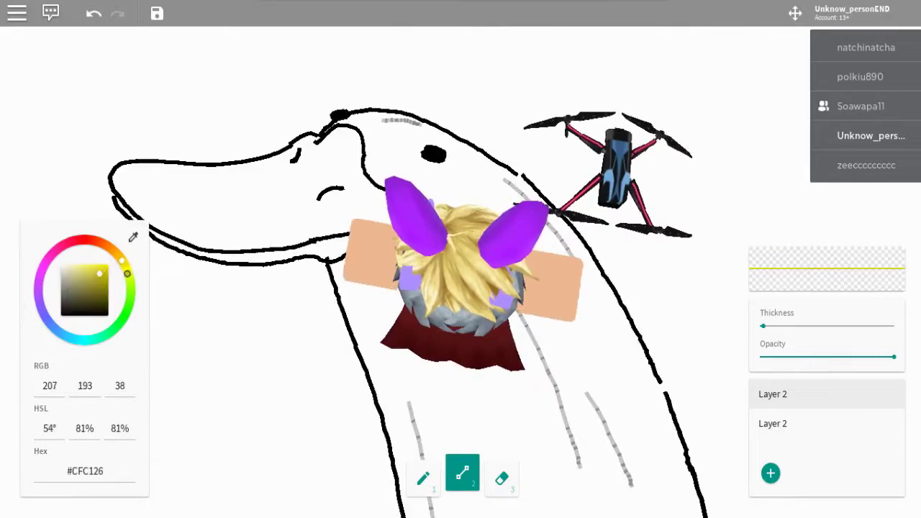
pyautogui.click(773, 423)
pyautogui.moveTo(763, 326); pyautogui.dragTo(792, 326)
pyautogui.press('1')
pyautogui.moveTo(194, 266)
pyautogui.mouseDown()
pyautogui.moveTo(219, 296)
pyautogui.moveTo(298, 312)
pyautogui.moveTo(312, 329)
pyautogui.mouseUp()
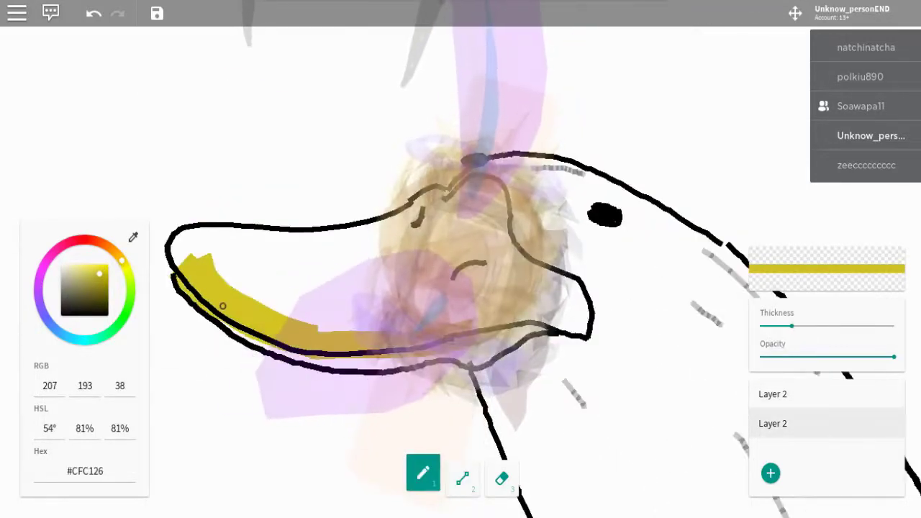
pyautogui.moveTo(302, 273)
pyautogui.mouseDown()
pyautogui.moveTo(314, 252)
pyautogui.moveTo(419, 315)
pyautogui.mouseUp()
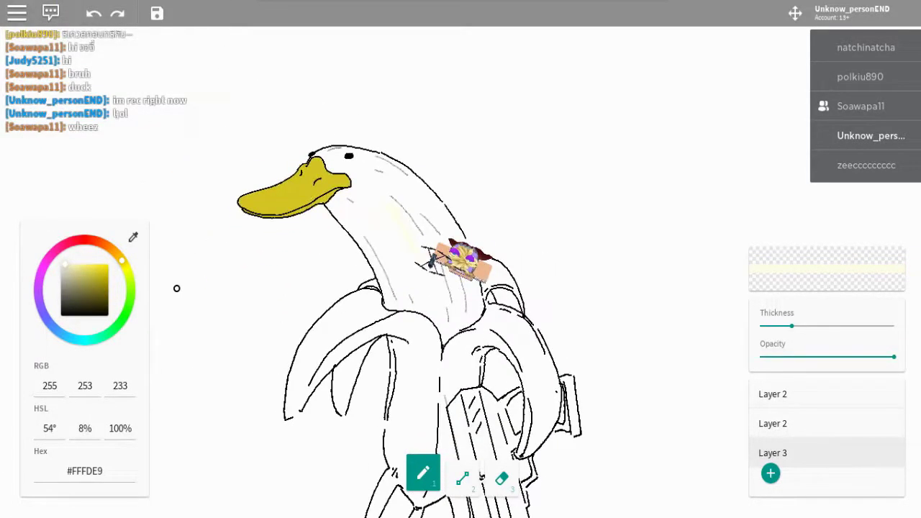
# Paint the broad peel flaps pale yellow, and fill the banana body and remaining peel with #FFEF4C on a new layer
pyautogui.moveTo(310, 306); pyautogui.dragTo(281, 370)
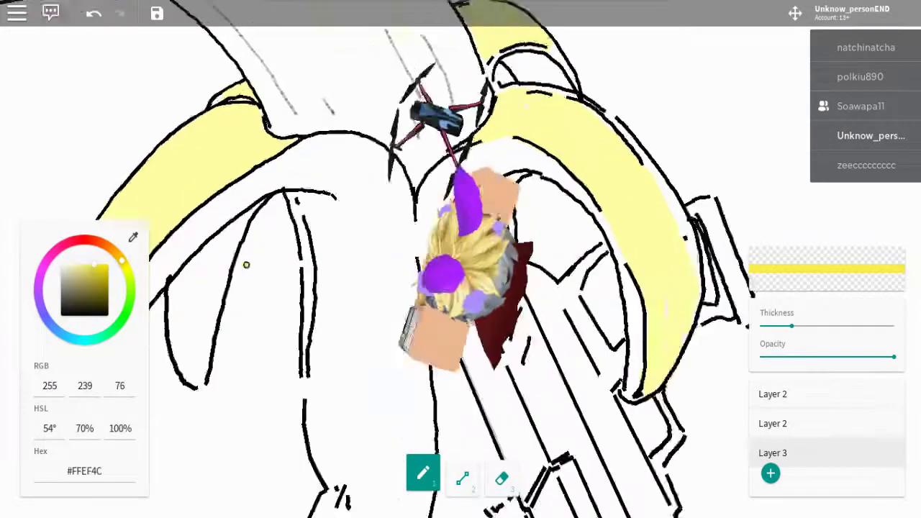
pyautogui.click(771, 473)
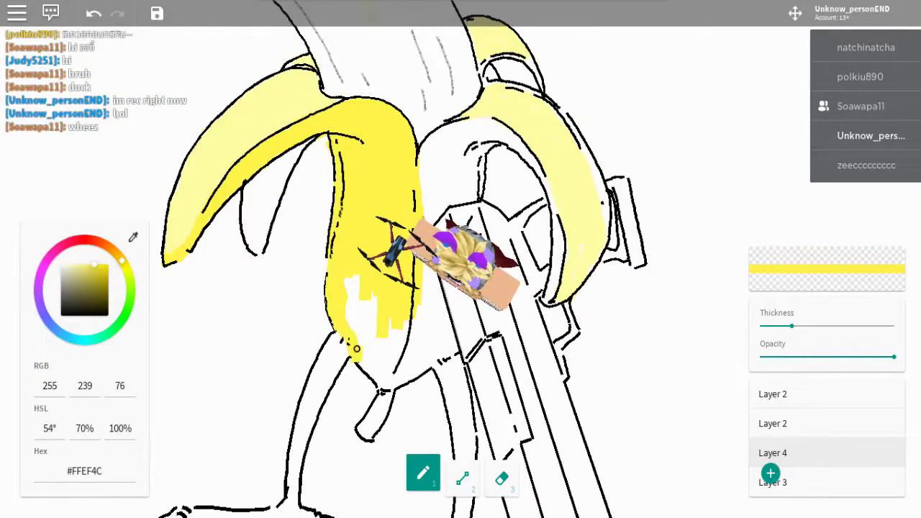
pyautogui.moveTo(320, 254); pyautogui.dragTo(333, 297)
pyautogui.moveTo(532, 186); pyautogui.dragTo(583, 173)
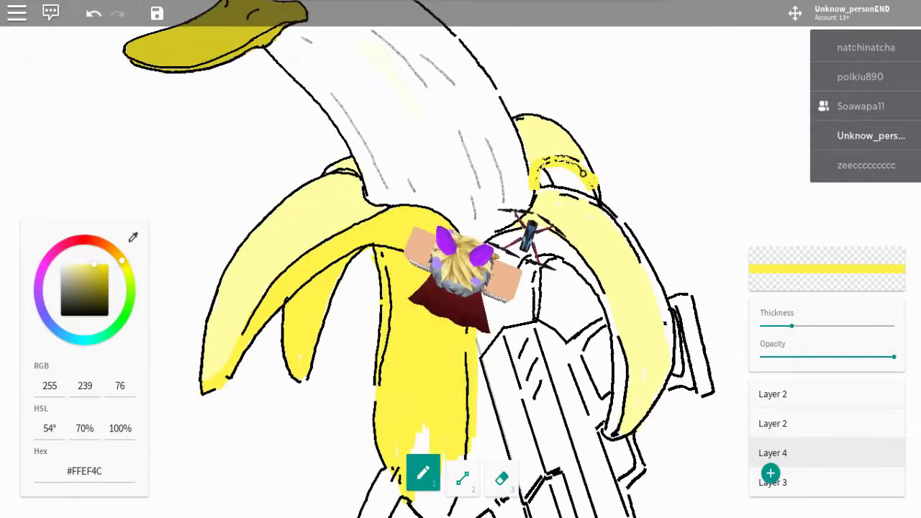
pyautogui.moveTo(327, 341); pyautogui.dragTo(292, 236)
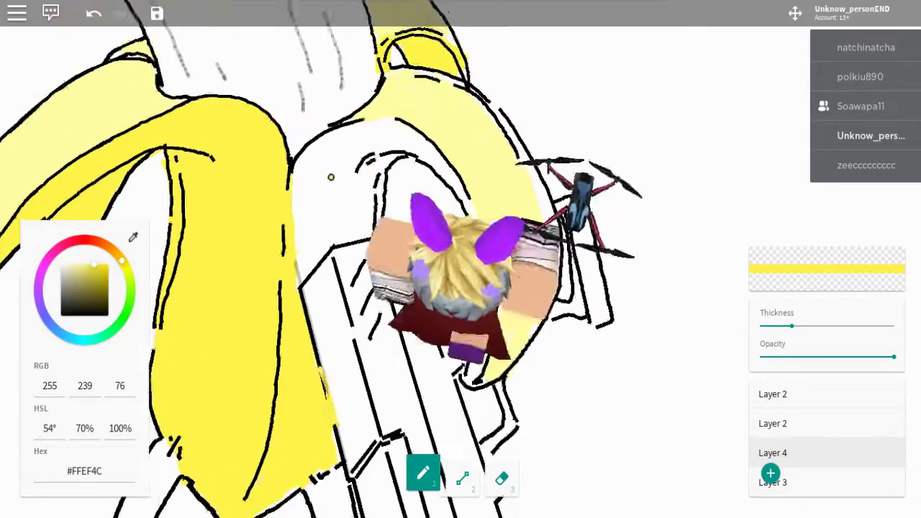
pyautogui.press('3')
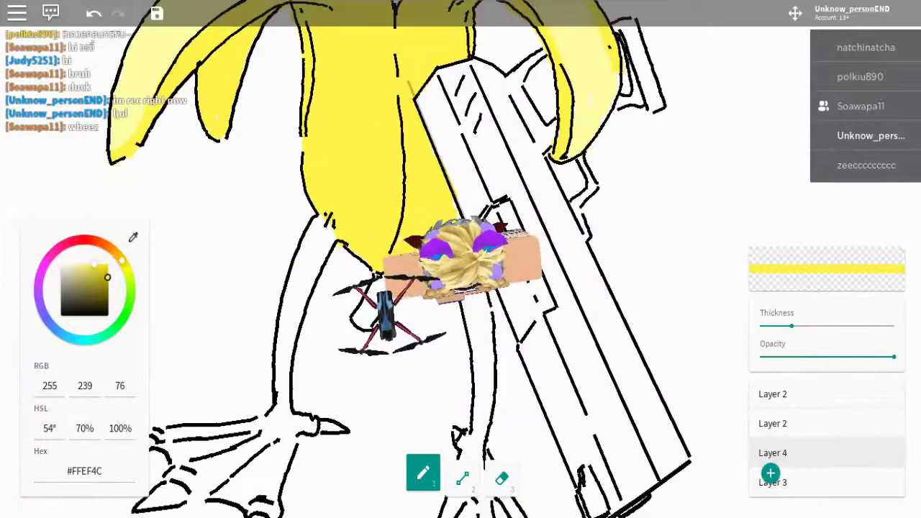
# Color the banana's stem dark olive #696001 and its legs and webbed feet golden brown #BD9500
pyautogui.moveTo(107, 277); pyautogui.dragTo(107, 286)
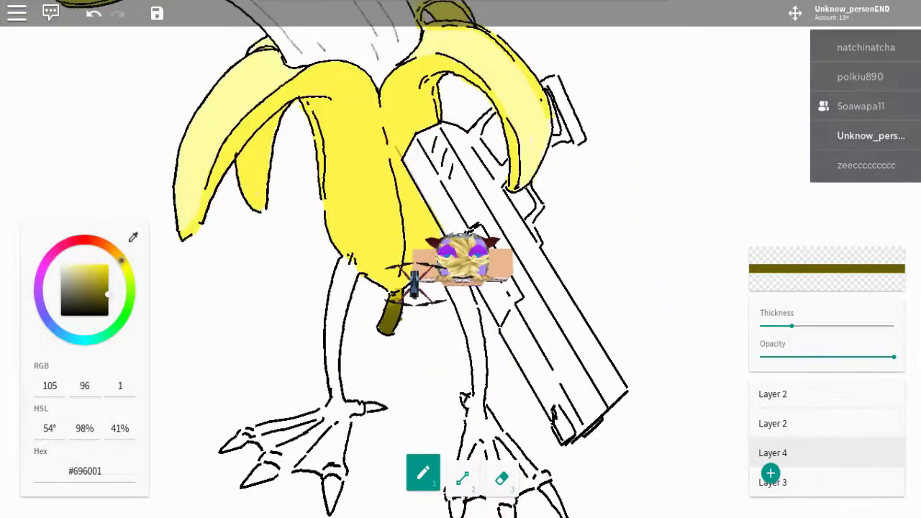
pyautogui.moveTo(312, 292); pyautogui.dragTo(297, 448)
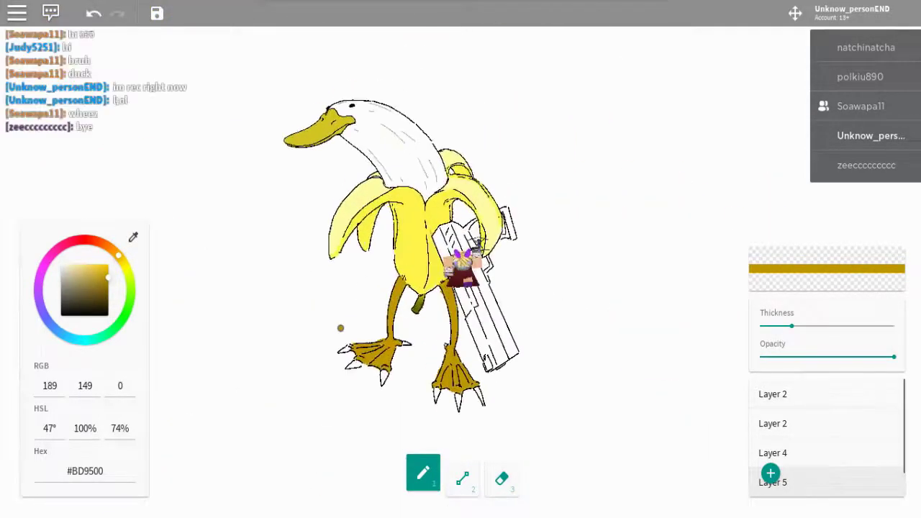
# Paint the rear of the pistol's slide dark gray #2B2B2B on Layer 6, and touch up the body's yellow fill on Layer 4
pyautogui.click(61, 308)
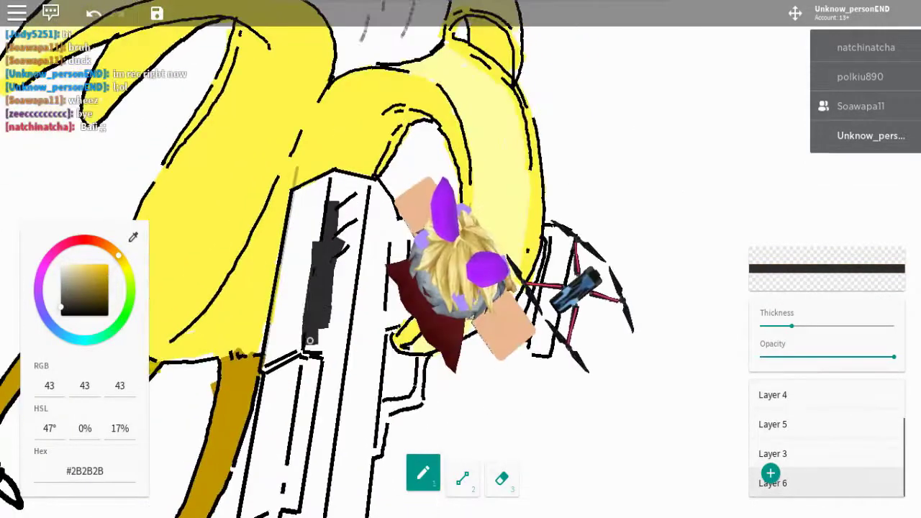
pyautogui.moveTo(309, 340); pyautogui.dragTo(325, 419)
pyautogui.moveTo(319, 201); pyautogui.dragTo(277, 318)
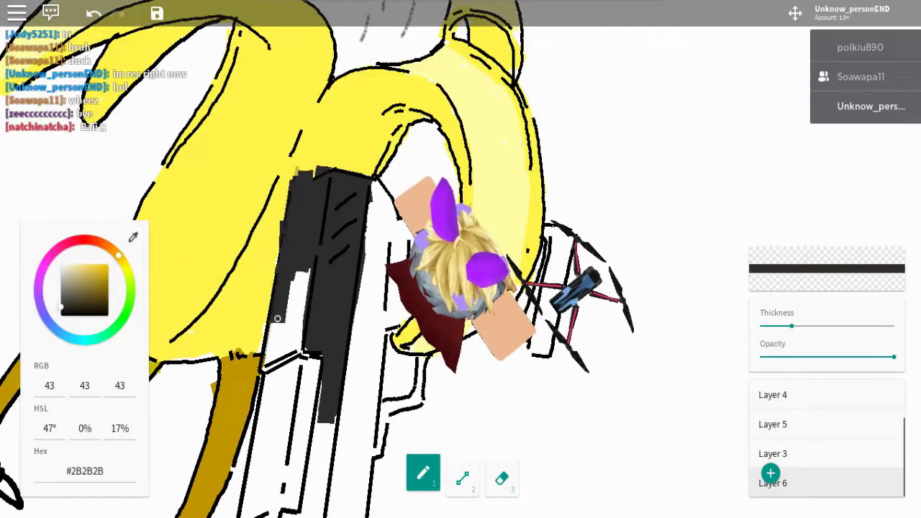
pyautogui.scroll(2, 274, 349)
pyautogui.moveTo(267, 372); pyautogui.dragTo(220, 333)
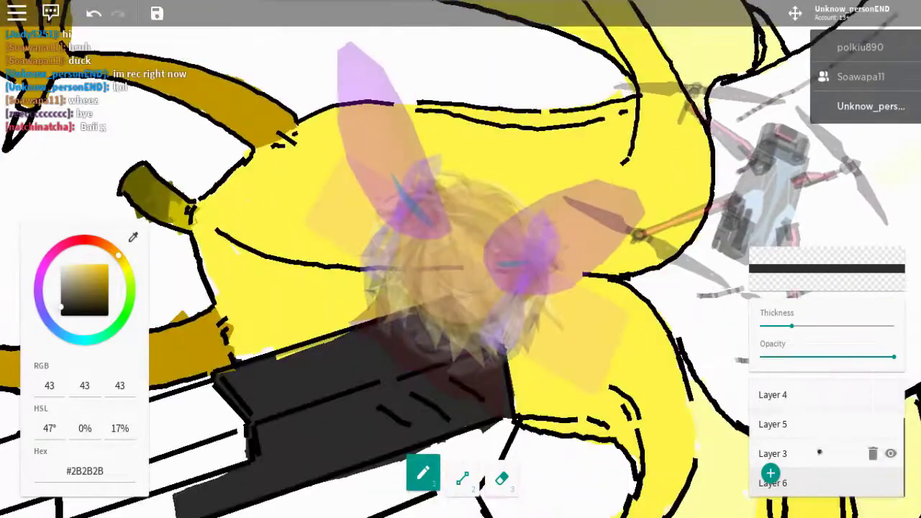
pyautogui.click(221, 333)
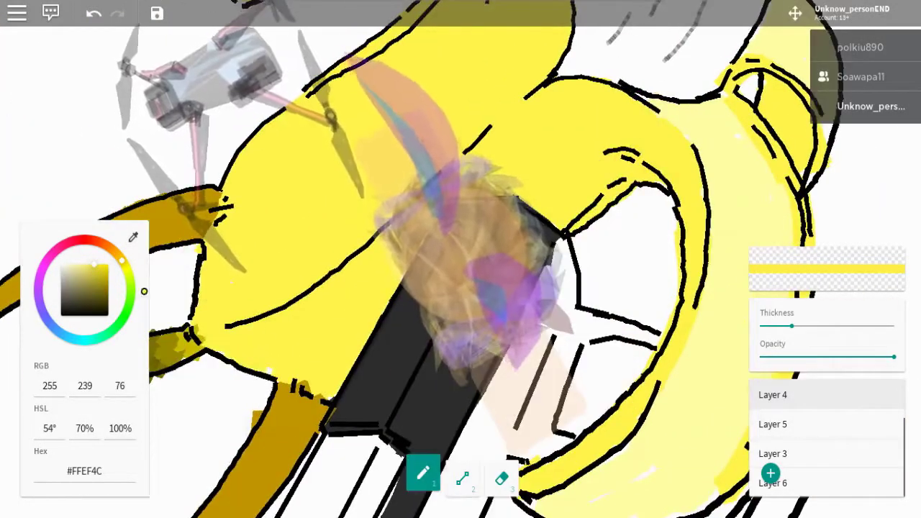
pyautogui.click(455, 355)
# Extend the #2B2B2B fill on Layer 6 along the pistol's slide to the muzzle, leaving the ejection port unpainted
pyautogui.moveTo(455, 354); pyautogui.dragTo(337, 167)
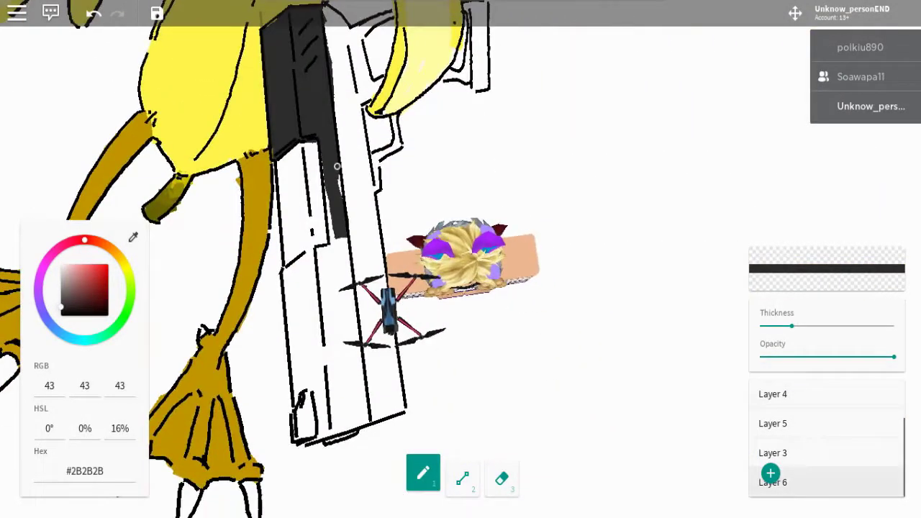
pyautogui.moveTo(338, 363); pyautogui.dragTo(378, 352)
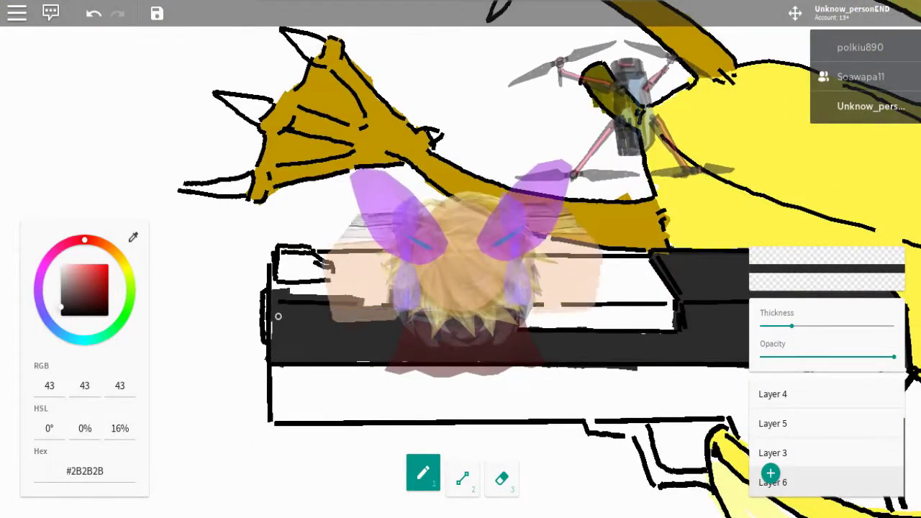
pyautogui.moveTo(280, 317)
pyautogui.mouseDown()
pyautogui.moveTo(199, 352)
pyautogui.moveTo(227, 347)
pyautogui.moveTo(187, 339)
pyautogui.moveTo(314, 339)
pyautogui.moveTo(283, 336)
pyautogui.mouseUp()
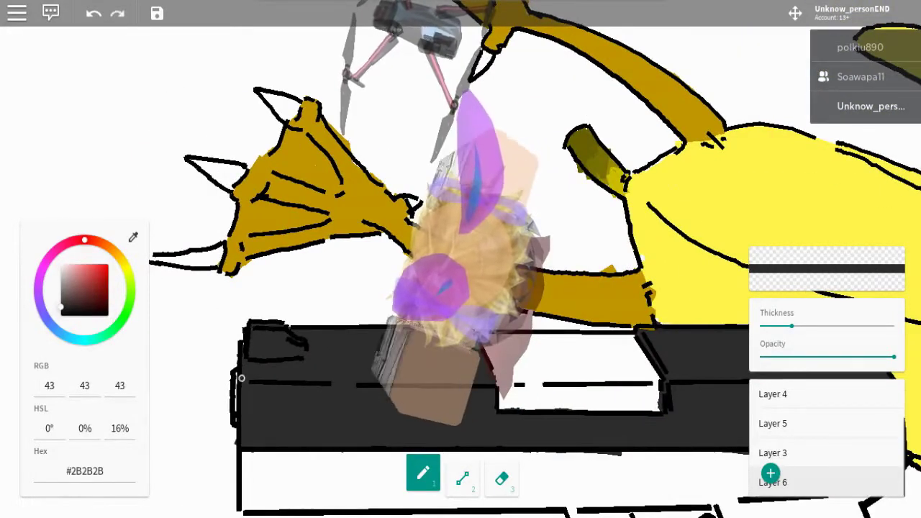
pyautogui.moveTo(241, 378); pyautogui.dragTo(381, 287)
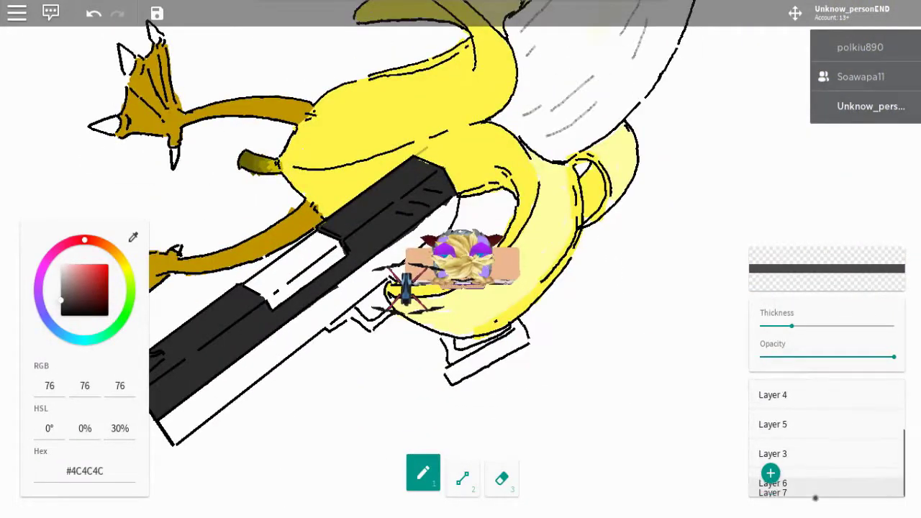
# Paint the pistol's frame beneath the slide dark gray #4C4C4C on Layer 7, from the muzzle to the rear
pyautogui.moveTo(317, 209); pyautogui.dragTo(273, 309)
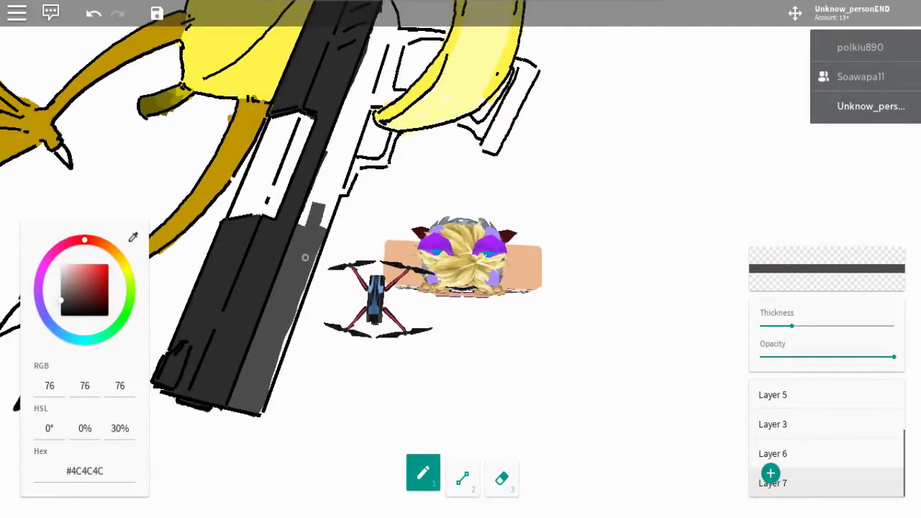
pyautogui.moveTo(264, 387); pyautogui.dragTo(302, 365)
pyautogui.moveTo(375, 122); pyautogui.dragTo(284, 282)
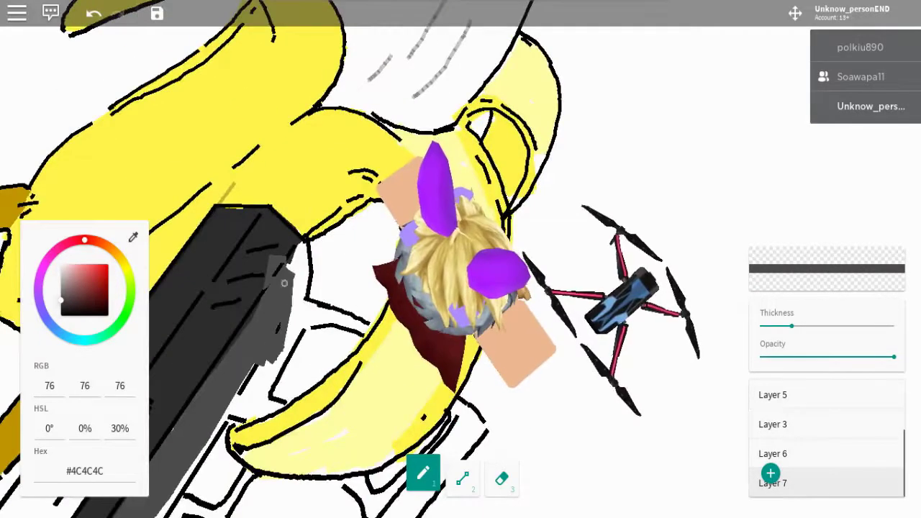
pyautogui.moveTo(298, 251); pyautogui.dragTo(210, 358)
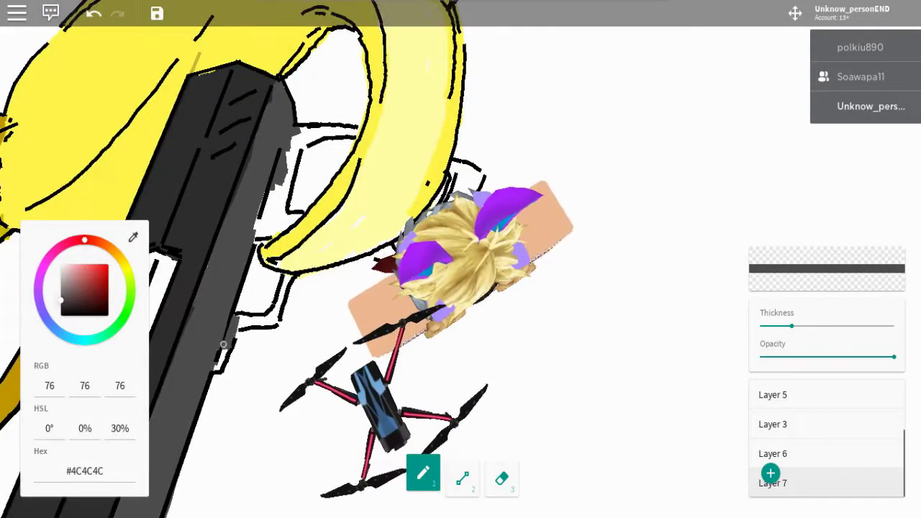
# Fill the pistol's trigger guard, grip and magazine base with #4C4C4C on Layer 7, leaving the trigger opening unpainted
pyautogui.moveTo(273, 319); pyautogui.dragTo(236, 228)
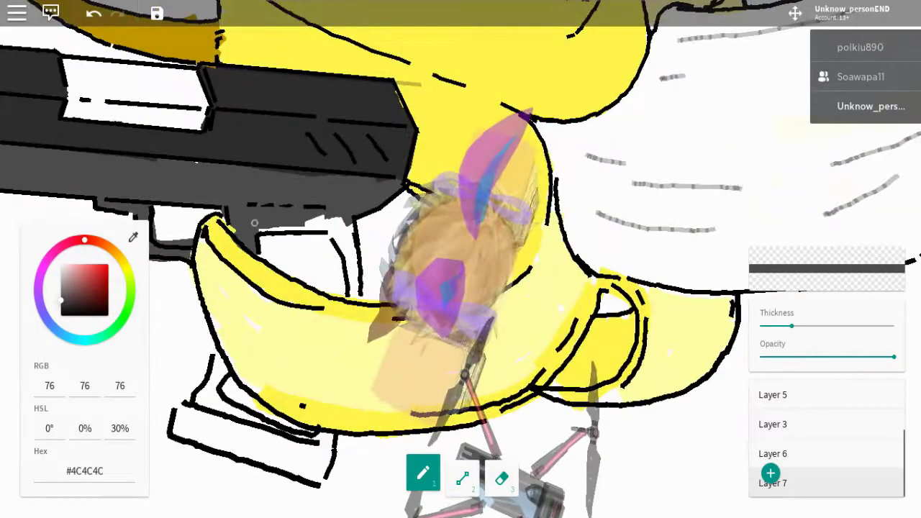
pyautogui.moveTo(318, 241)
pyautogui.mouseDown()
pyautogui.moveTo(302, 267)
pyautogui.moveTo(238, 242)
pyautogui.mouseUp()
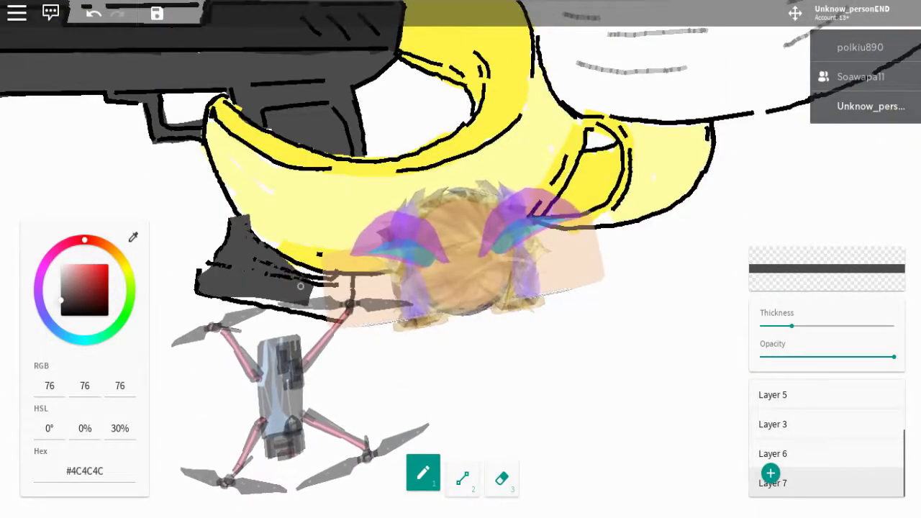
pyautogui.moveTo(309, 277)
pyautogui.mouseDown()
pyautogui.moveTo(245, 285)
pyautogui.moveTo(278, 269)
pyautogui.moveTo(131, 229)
pyautogui.mouseUp()
# Sample the peel's pale yellow #FFF7A3 and fill the white gaps in the peel flap over the grip on Layer 3
pyautogui.click(132, 235)
pyautogui.click(327, 237)
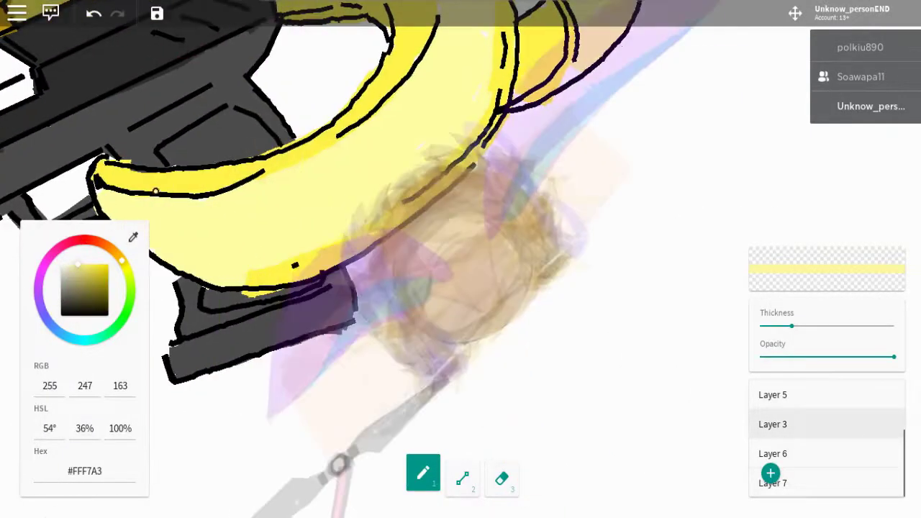
# Erase the stray yellow beneath the gripping peel on Layer 4, and set up a thinner #FFEF4C brush for touch-ups
pyautogui.click(825, 403)
pyautogui.scroll(2, 825, 410)
pyautogui.click(825, 410)
pyautogui.press('3')
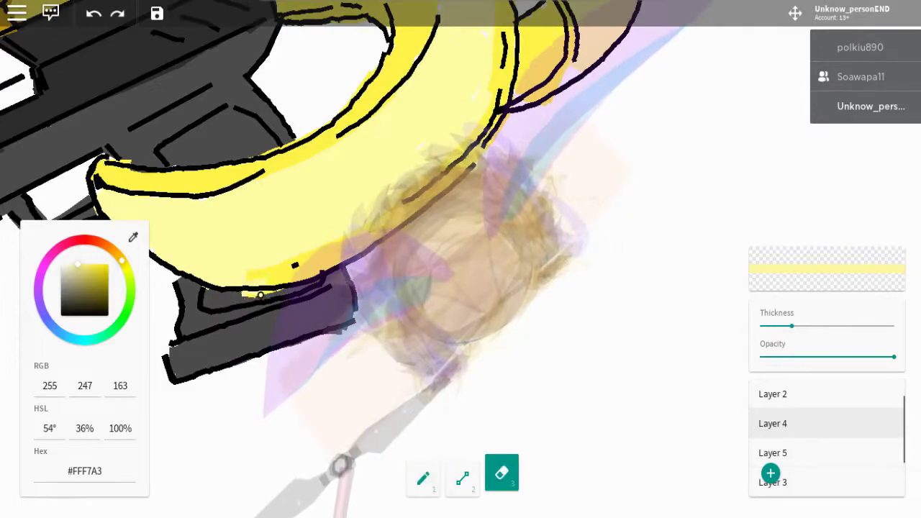
pyautogui.press('1')
pyautogui.click(773, 328)
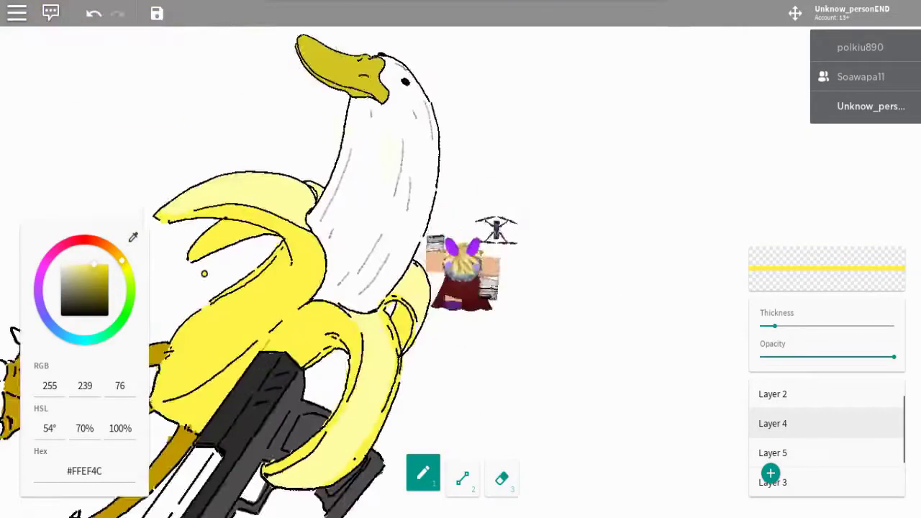